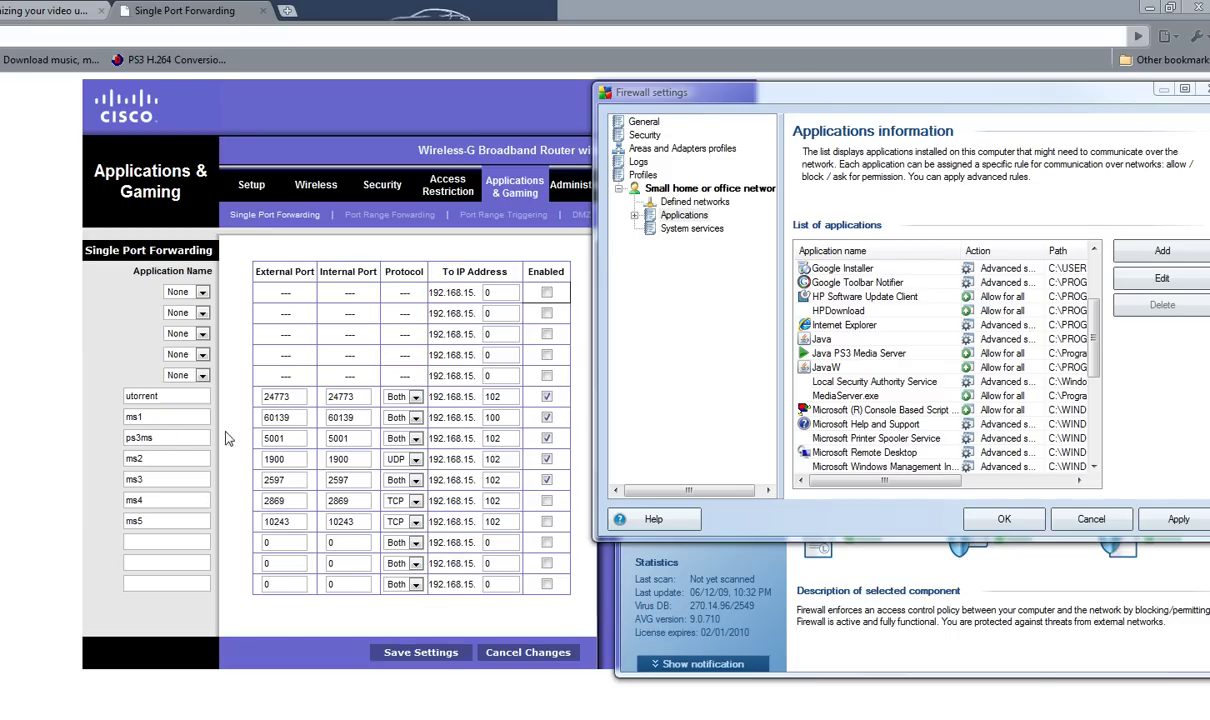
Note the PS3MS external port 5001, then select Java PS3 Media Server in AVG Firewall applications.
double_click(280, 438)
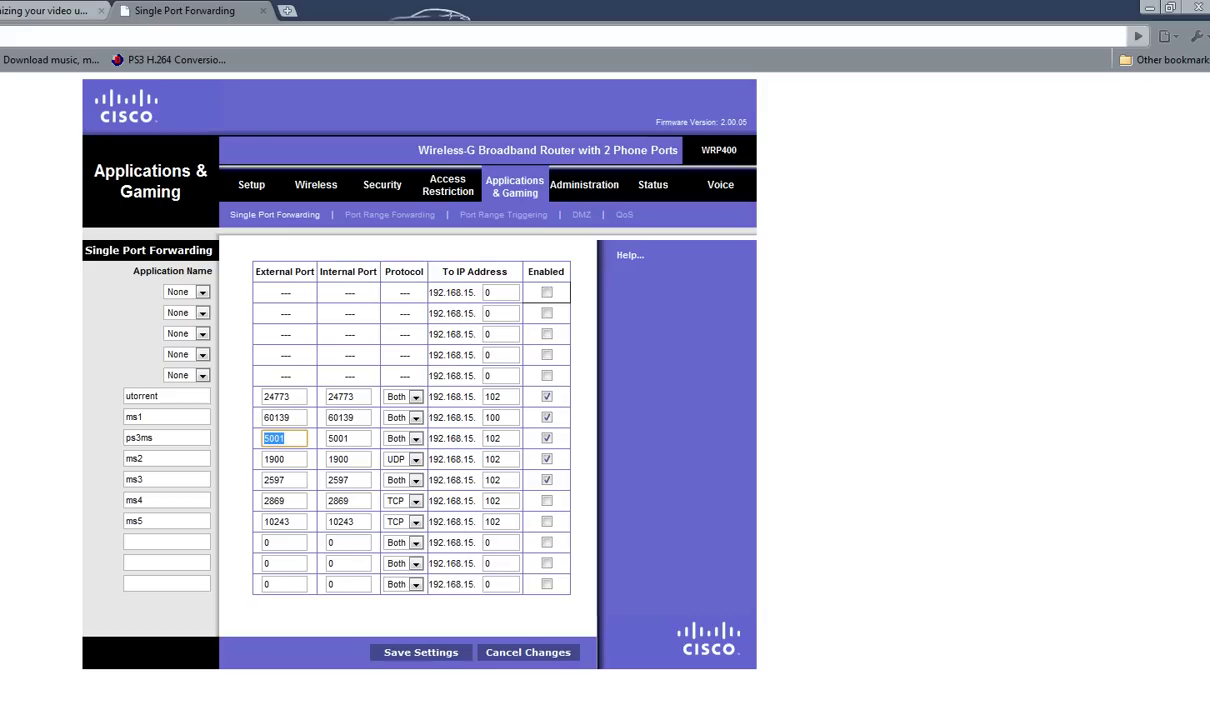
key(alt+Tab)
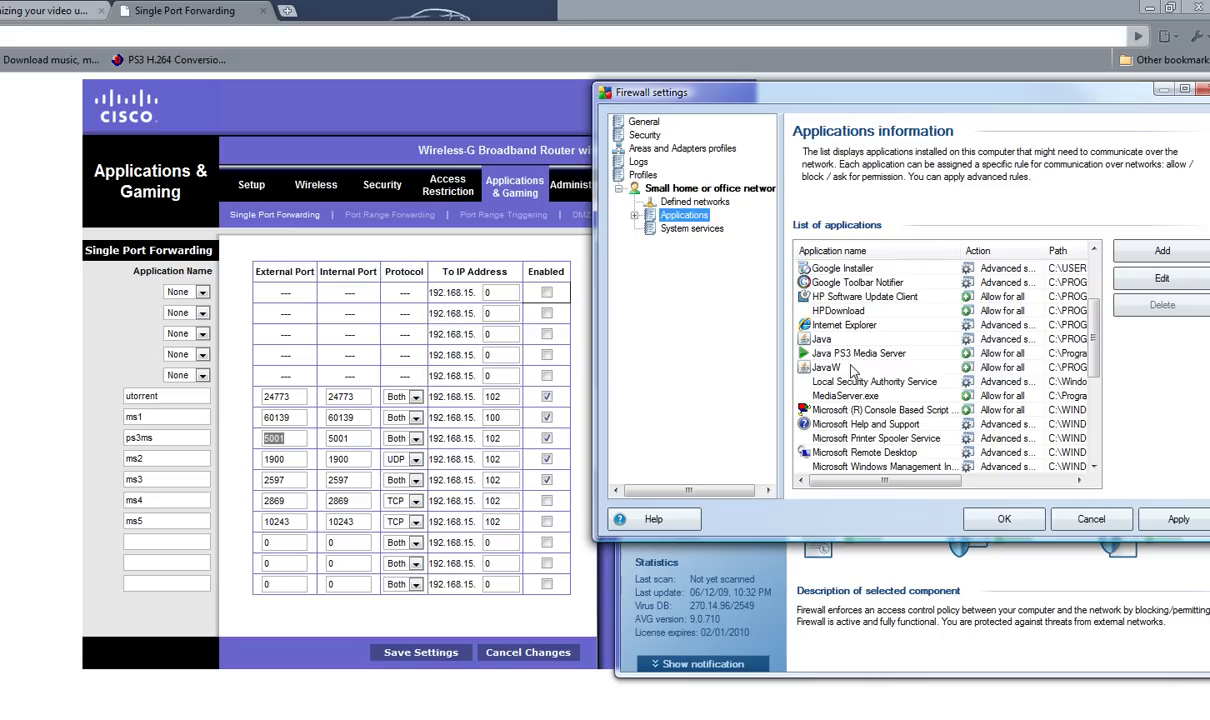
click(808, 367)
click(880, 353)
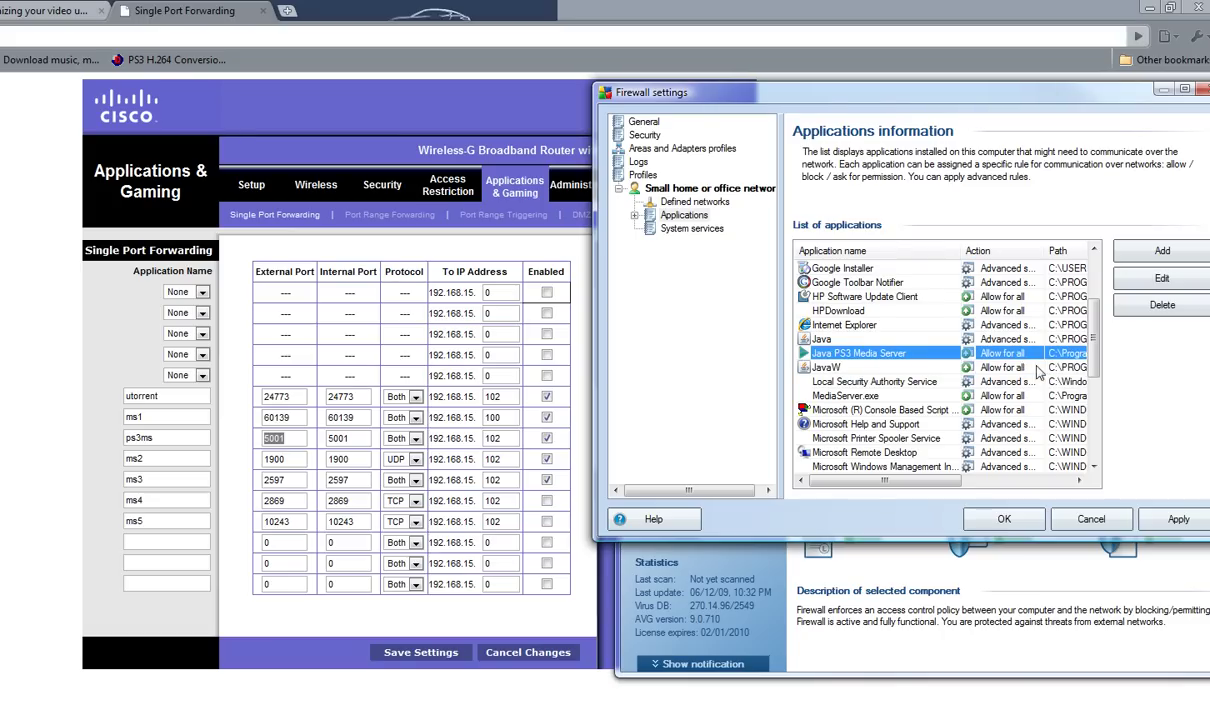
Confirm Java PS3 Media Server is set to Allow for all, then open the JavaW rule.
click(1140, 278)
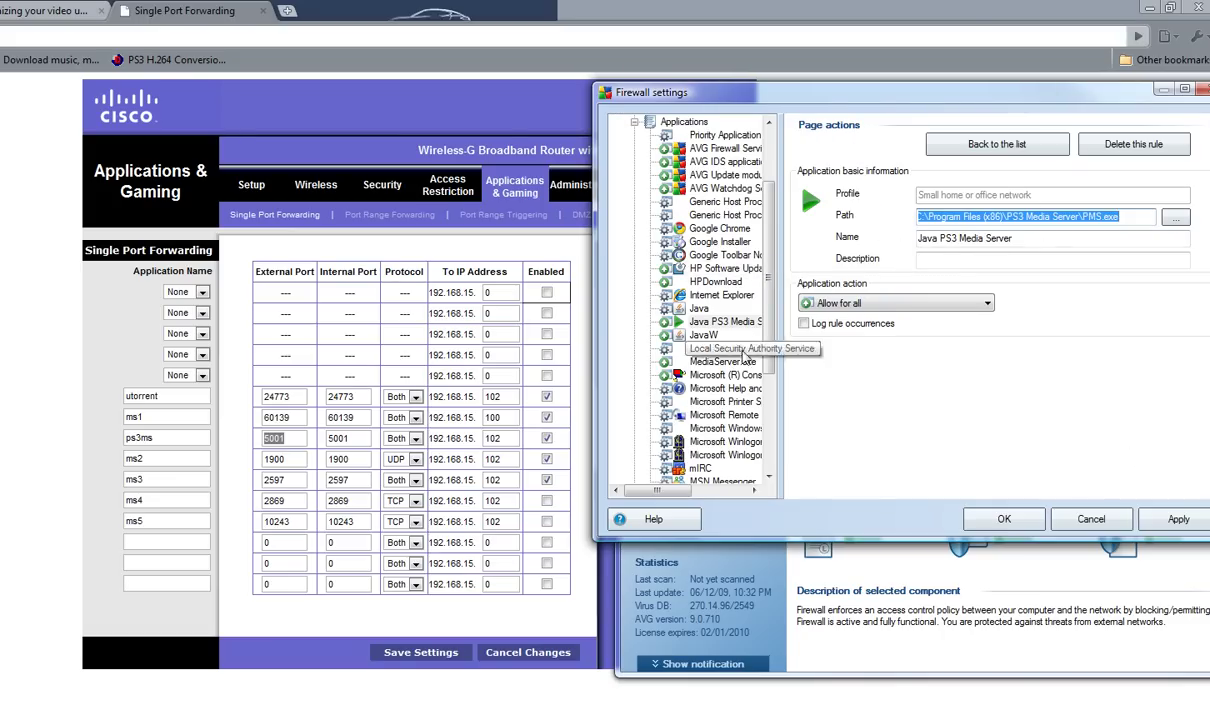
click(957, 303)
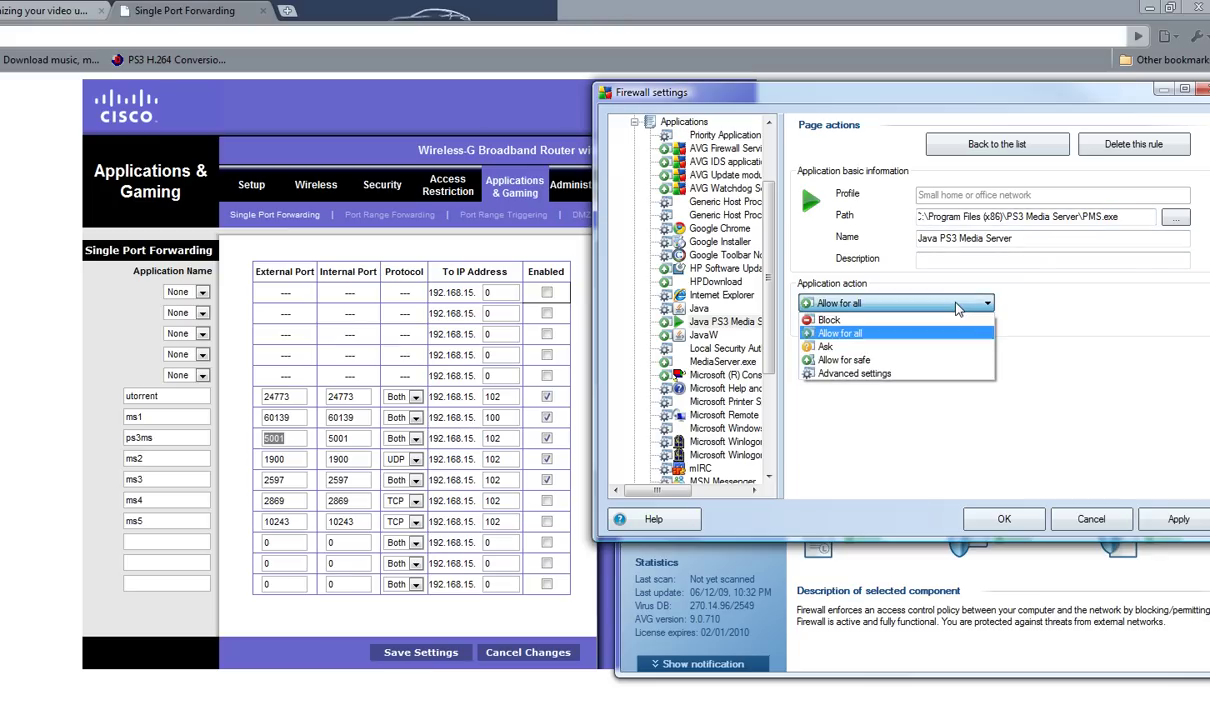
click(840, 333)
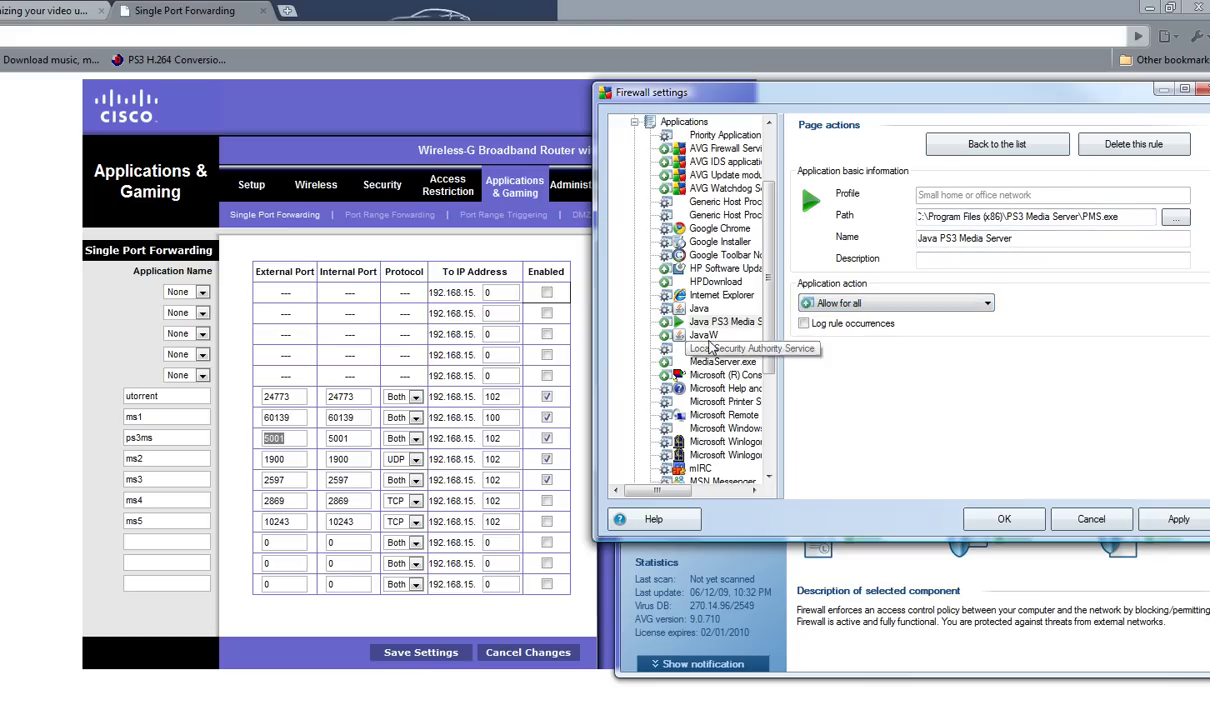
click(703, 334)
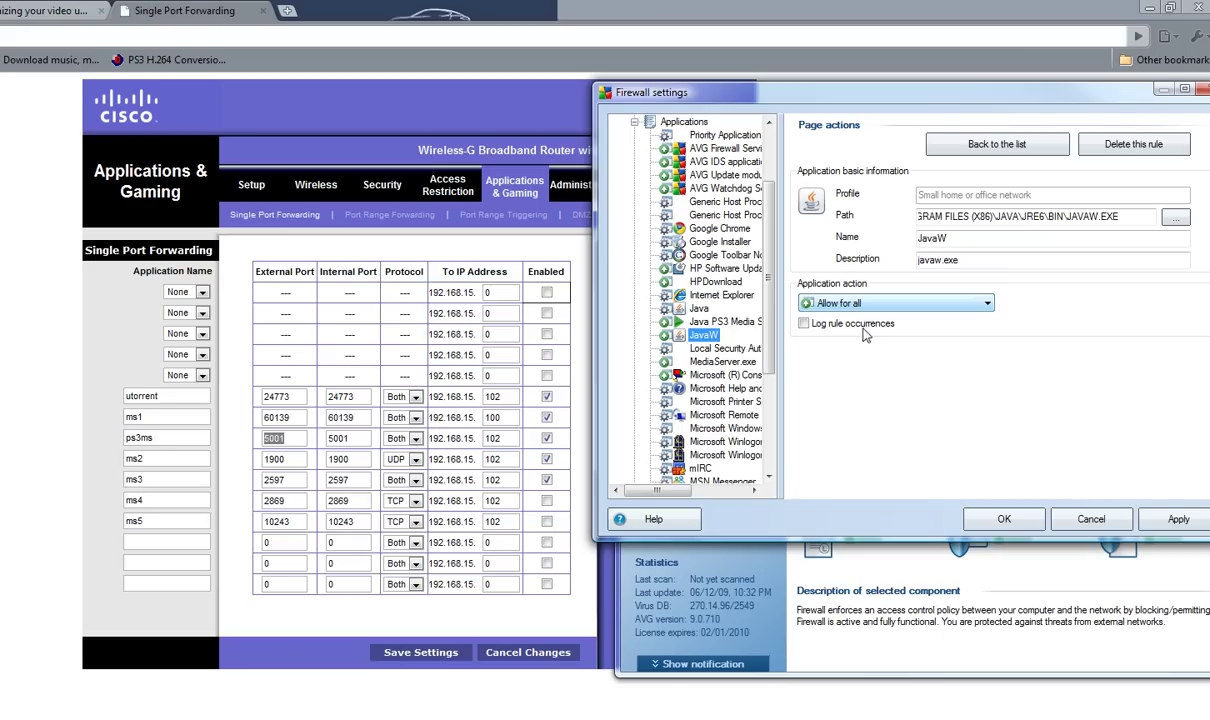
Minimize the browser so the firewall's JavaW rule page stays open over the desktop.
click(1150, 8)
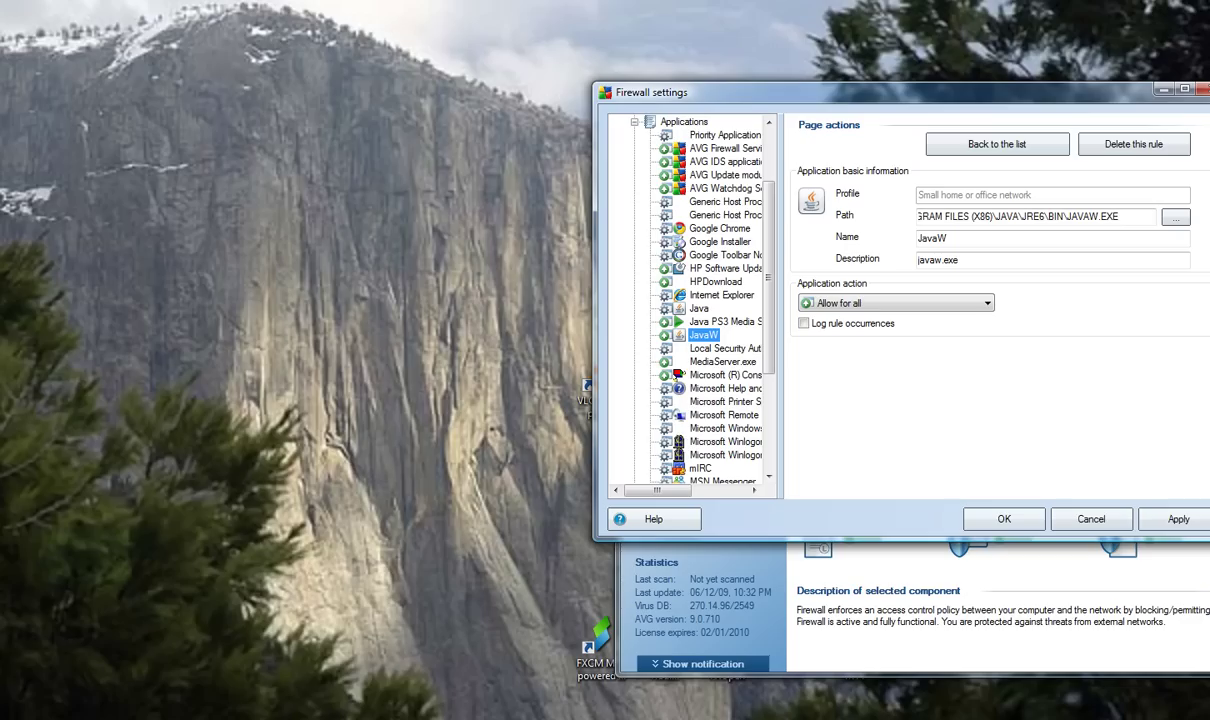
click(503, 626)
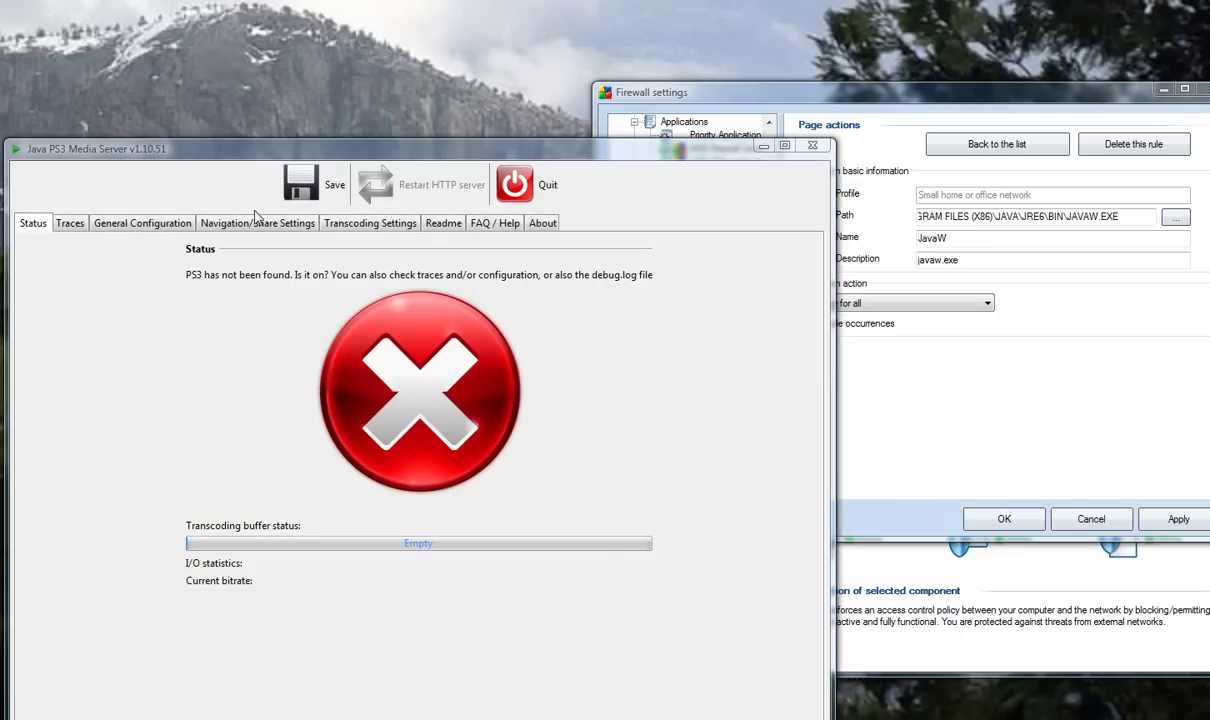
Move the Java PS3 Media Server window higher, its status showing the PS3 not found.
drag(300, 149, 350, 62)
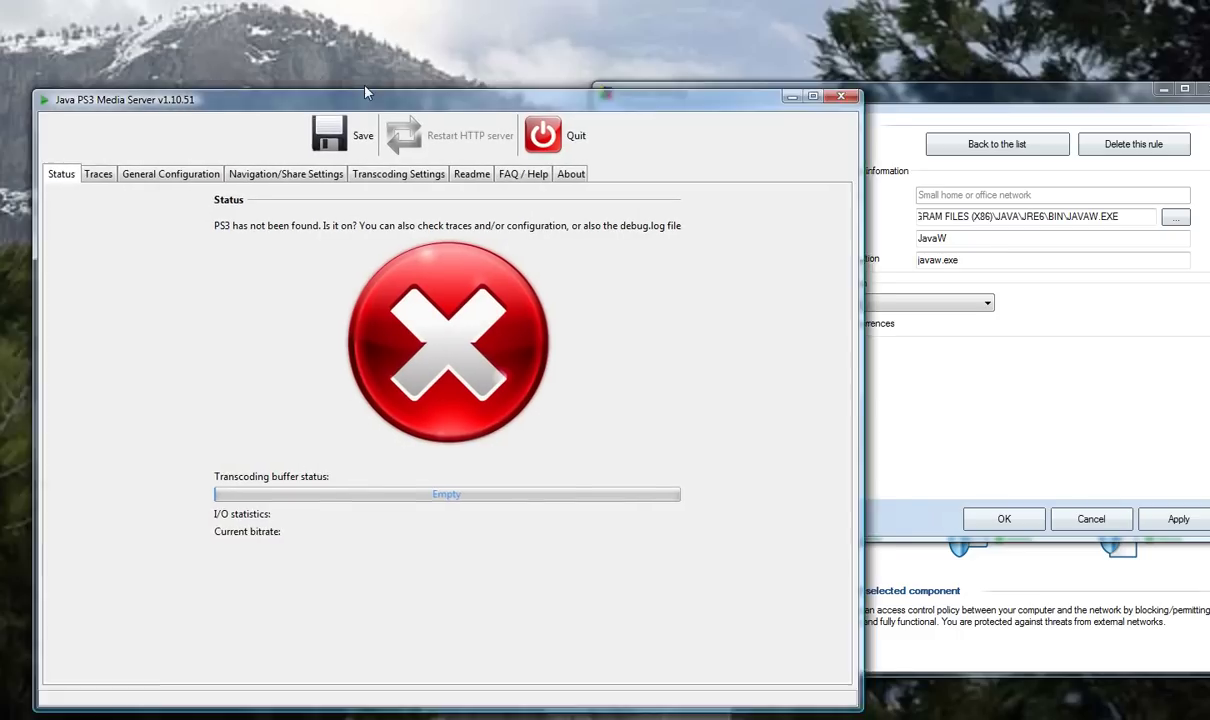